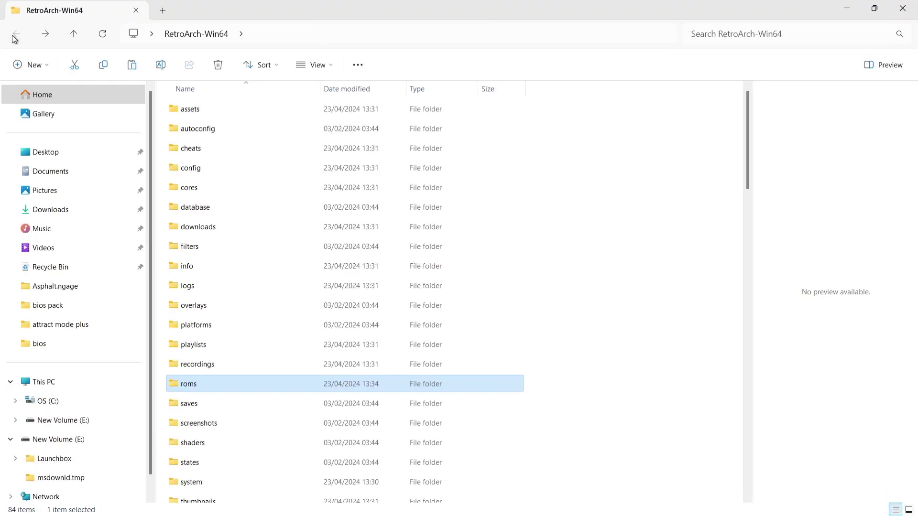
- Switch to RetroArch and open the Manual Scan settings for importing content
{"action": "left_click_drag", "start_coordinate": [748, 123], "coordinate": [783, 455]}
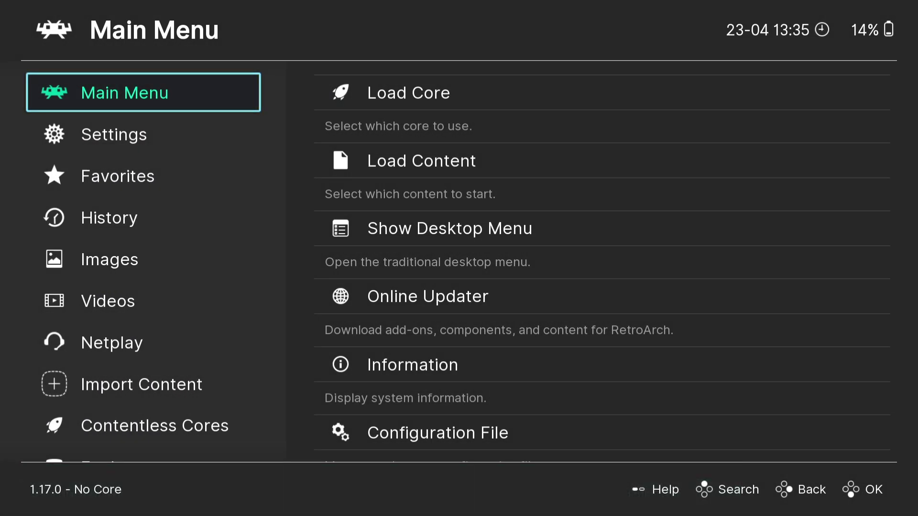
{"action": "key", "text": "Down"}
{"action": "key", "text": "Down"}
{"action": "key", "text": "Down"}
{"action": "key", "text": "Down"}
{"action": "key", "text": "Down"}
{"action": "key", "text": "Down"}
{"action": "key", "text": "Down"}
{"action": "key", "text": "Right"}
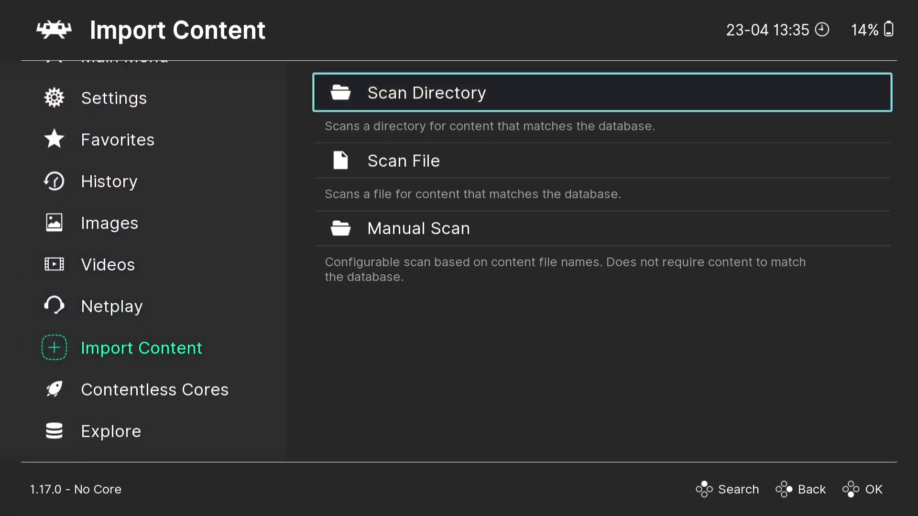
{"action": "key", "text": "Down"}
{"action": "key", "text": "Down"}
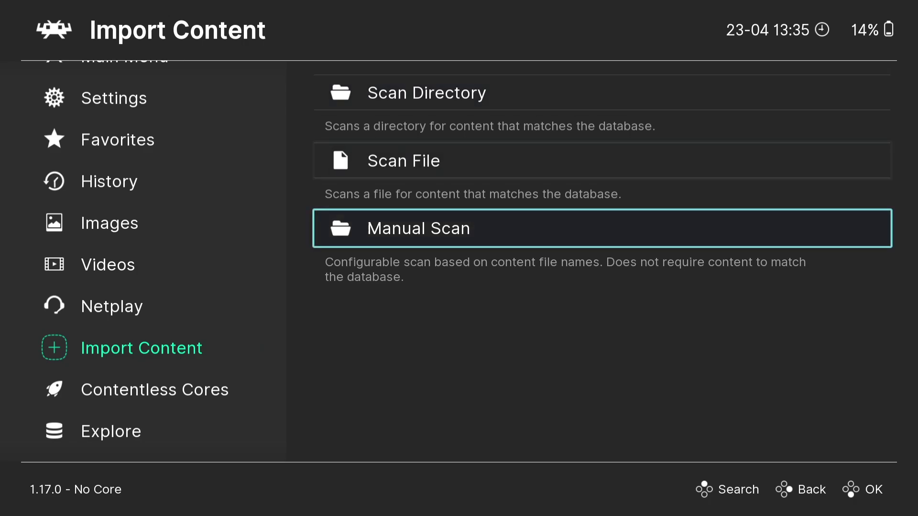
{"action": "key", "text": "Return"}
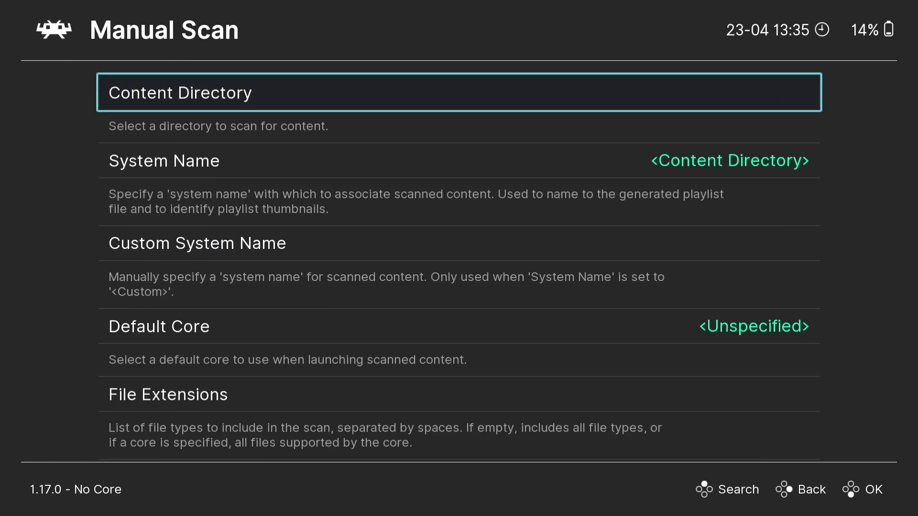
- Start choosing the scan's content directory and browse to C:\Users
{"action": "key", "text": "Return"}
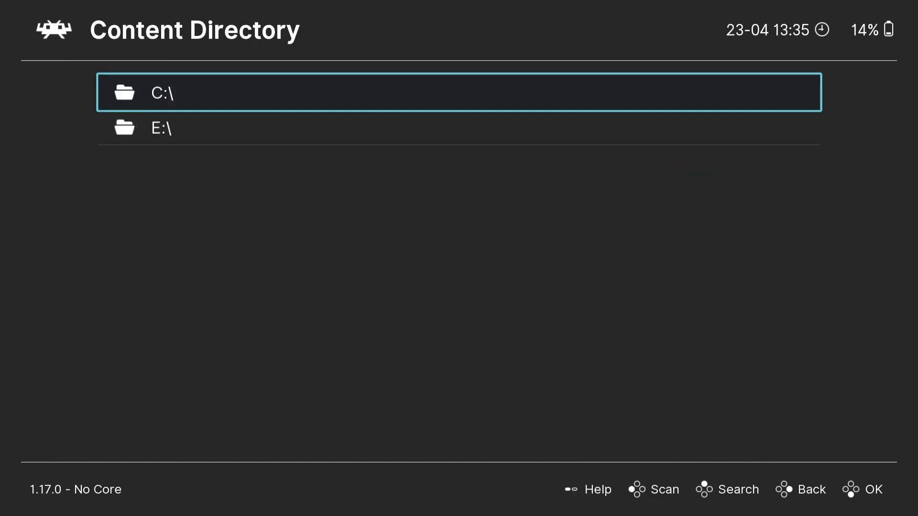
{"action": "key", "text": "Return"}
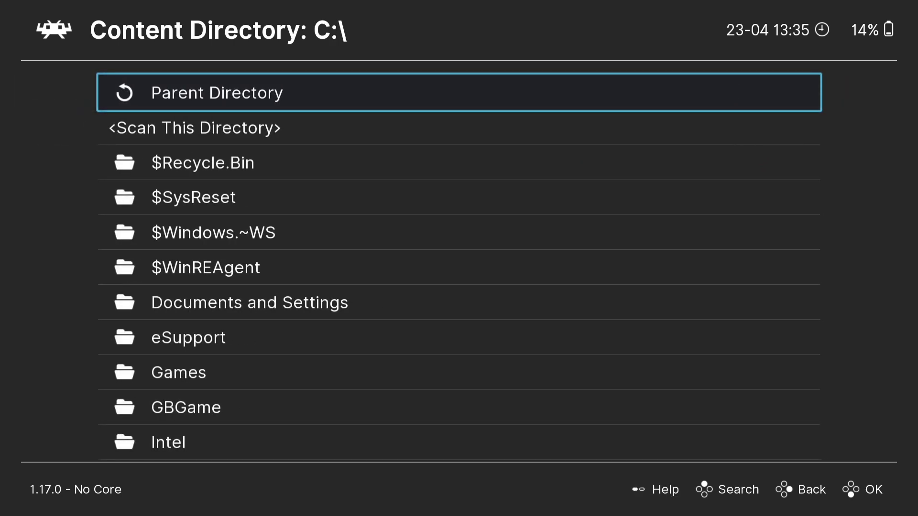
{"action": "key", "text": "Down"}
{"action": "key", "text": "Down"}
{"action": "key", "text": "Down"}
{"action": "key", "text": "Down"}
{"action": "key", "text": "Down"}
{"action": "key", "text": "Down"}
{"action": "key", "text": "Down"}
{"action": "key", "text": "Down"}
{"action": "key", "text": "Down"}
{"action": "key", "text": "Down"}
{"action": "key", "text": "Down"}
{"action": "key", "text": "Down"}
{"action": "key", "text": "Down"}
{"action": "key", "text": "Down"}
{"action": "key", "text": "Down"}
{"action": "key", "text": "Down"}
{"action": "key", "text": "Down"}
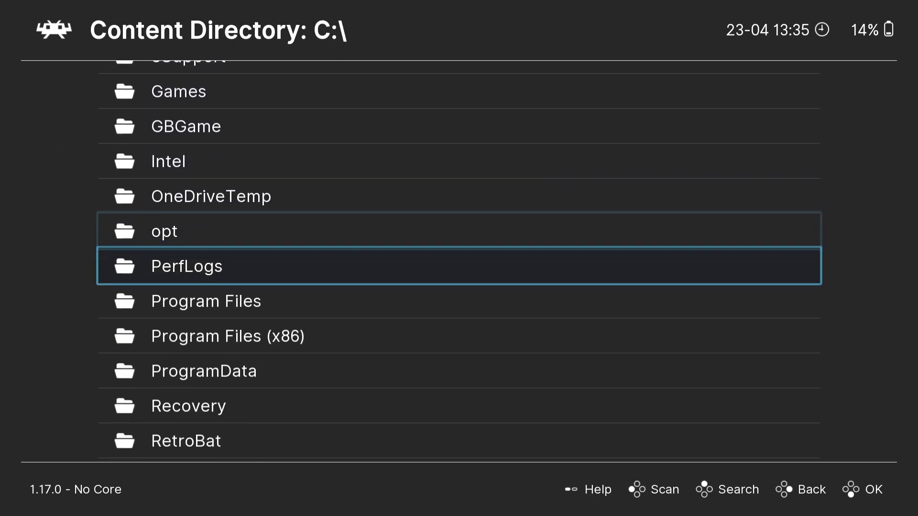
{"action": "key", "text": "Down"}
{"action": "key", "text": "Down"}
{"action": "key", "text": "Down"}
{"action": "key", "text": "Down"}
{"action": "key", "text": "Down"}
{"action": "key", "text": "Return"}
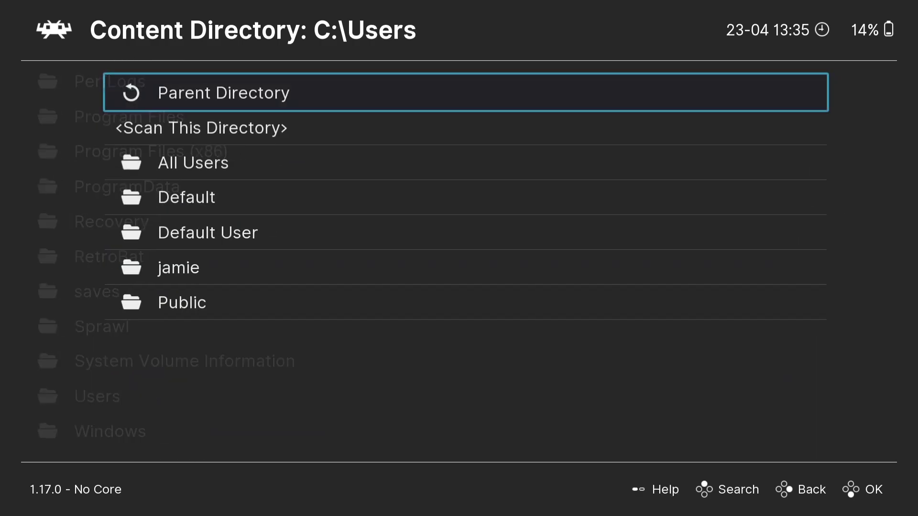
- Browse into the personal user folder and open its Desktop folder
{"action": "key", "text": "Down"}
{"action": "key", "text": "Down"}
{"action": "key", "text": "Down"}
{"action": "key", "text": "Down"}
{"action": "key", "text": "Down"}
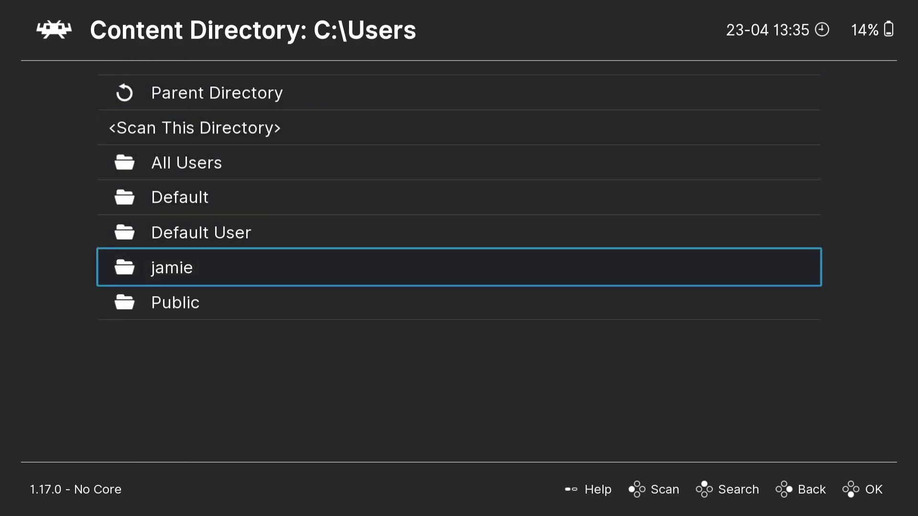
{"action": "key", "text": "Return"}
{"action": "key", "text": "Down"}
{"action": "key", "text": "Down"}
{"action": "key", "text": "Down"}
{"action": "key", "text": "Down"}
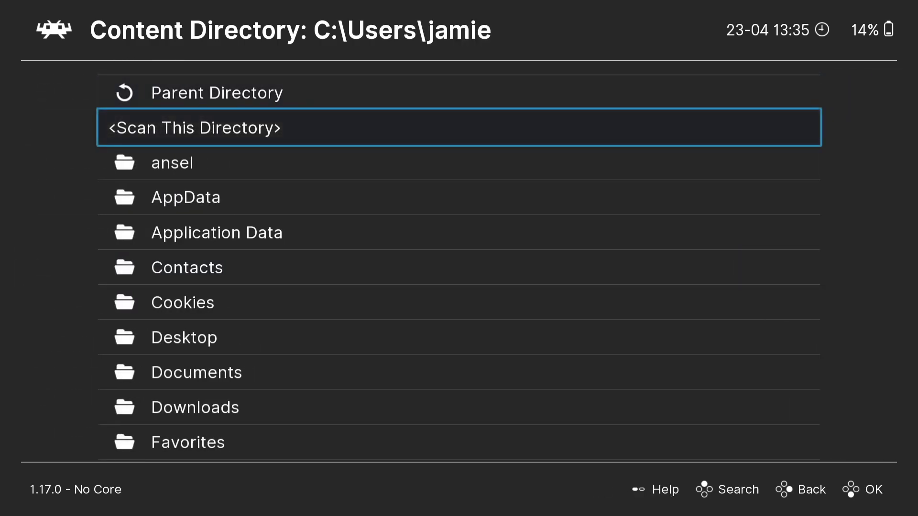
{"action": "key", "text": "Down"}
{"action": "key", "text": "Down"}
{"action": "key", "text": "Down"}
{"action": "key", "text": "Return"}
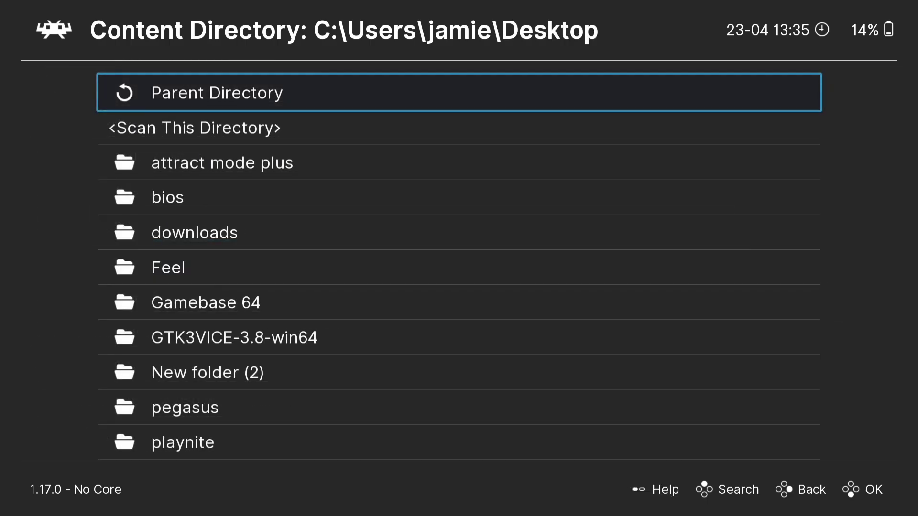
- Set the roms folder inside RetroArch-Win64 as the content directory to scan
{"action": "key", "text": "Down"}
{"action": "key", "text": "Down"}
{"action": "key", "text": "Down"}
{"action": "key", "text": "Down"}
{"action": "key", "text": "Down"}
{"action": "key", "text": "Down"}
{"action": "key", "text": "Down"}
{"action": "key", "text": "Down"}
{"action": "key", "text": "Down"}
{"action": "key", "text": "Down"}
{"action": "key", "text": "Down"}
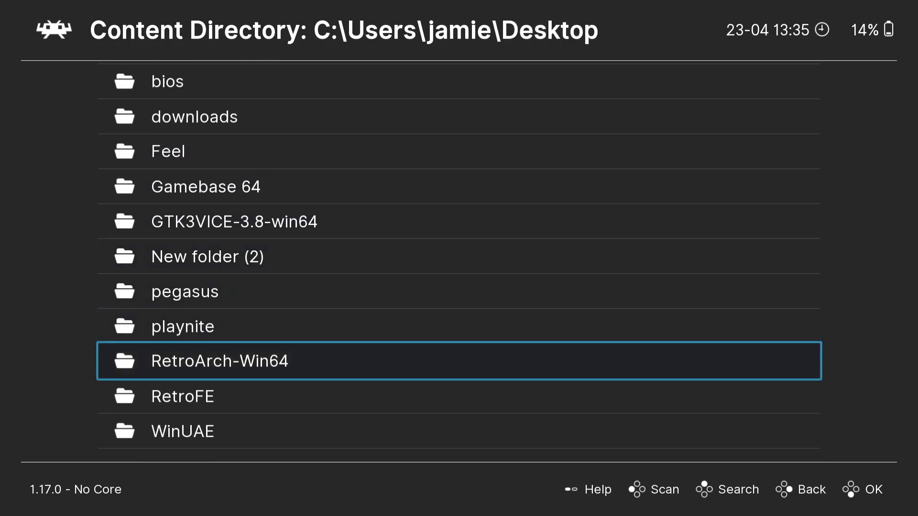
{"action": "key", "text": "Return"}
{"action": "key", "text": "Down"}
{"action": "key", "text": "Down"}
{"action": "key", "text": "Down"}
{"action": "key", "text": "Down"}
{"action": "key", "text": "Down"}
{"action": "key", "text": "Down"}
{"action": "key", "text": "Down"}
{"action": "key", "text": "Down"}
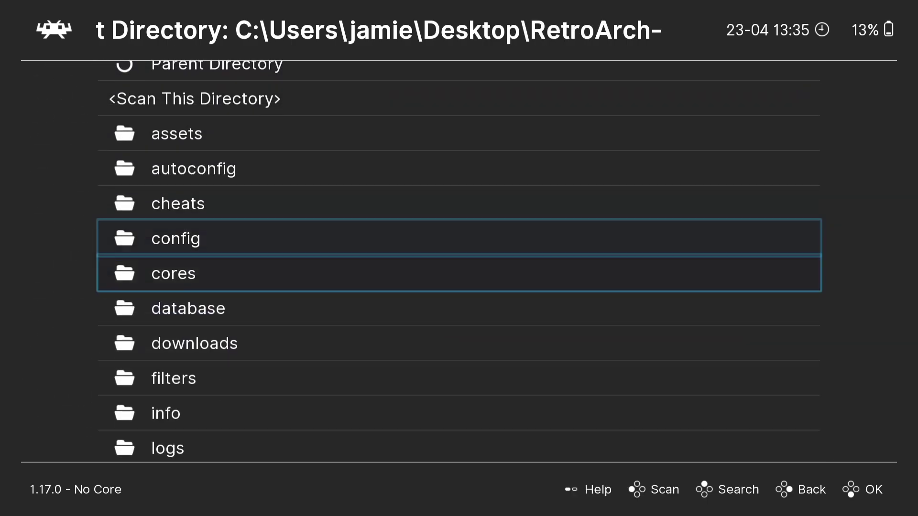
{"action": "key", "text": "Down"}
{"action": "key", "text": "Down"}
{"action": "key", "text": "Down"}
{"action": "key", "text": "Down"}
{"action": "key", "text": "Down"}
{"action": "key", "text": "Down"}
{"action": "key", "text": "Down"}
{"action": "key", "text": "Down"}
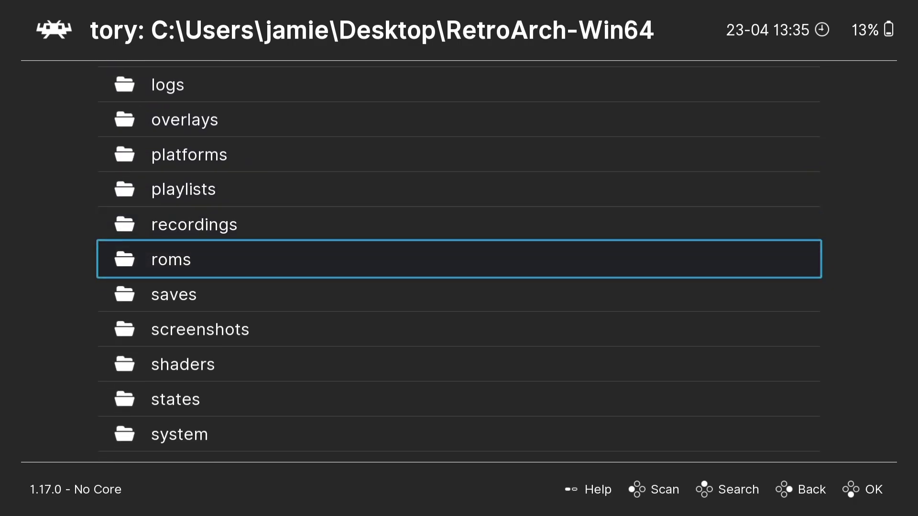
{"action": "key", "text": "Return"}
{"action": "key", "text": "Down"}
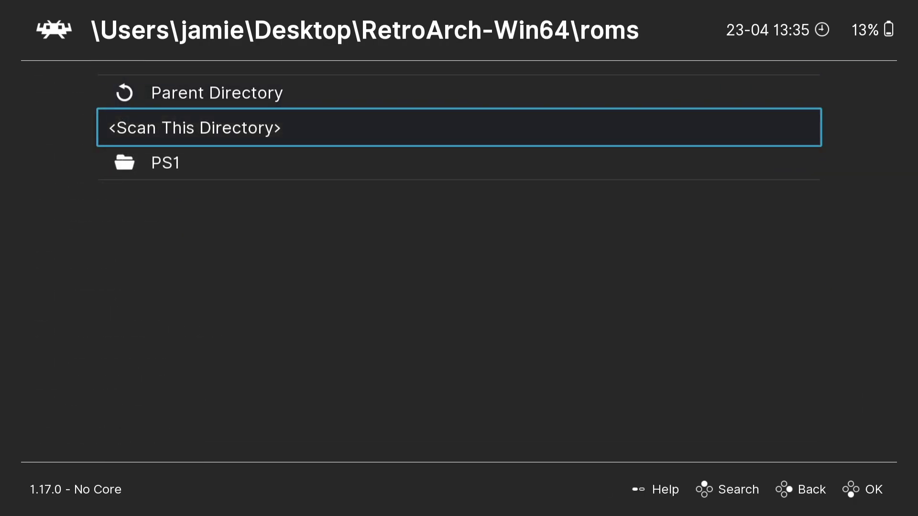
{"action": "key", "text": "Return"}
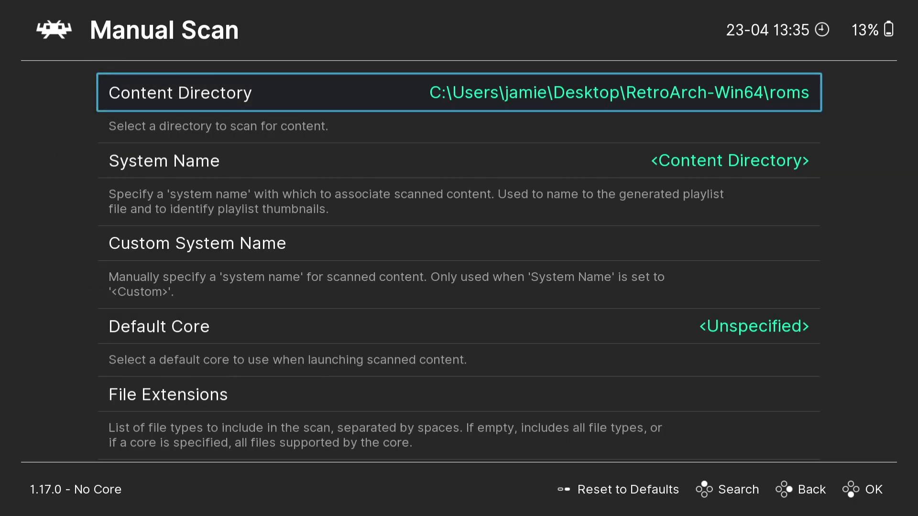
- Run the manual scan and display the roms playlist
{"action": "key", "text": "Up"}
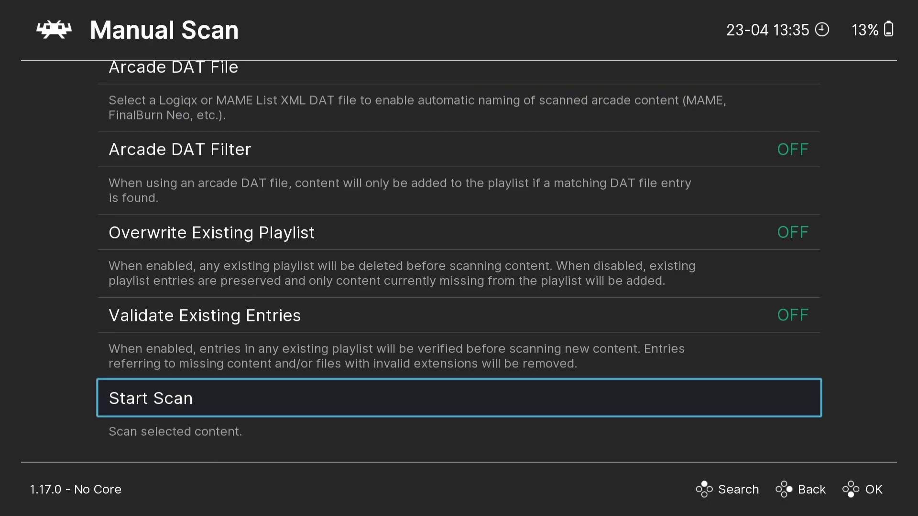
{"action": "key", "text": "Return"}
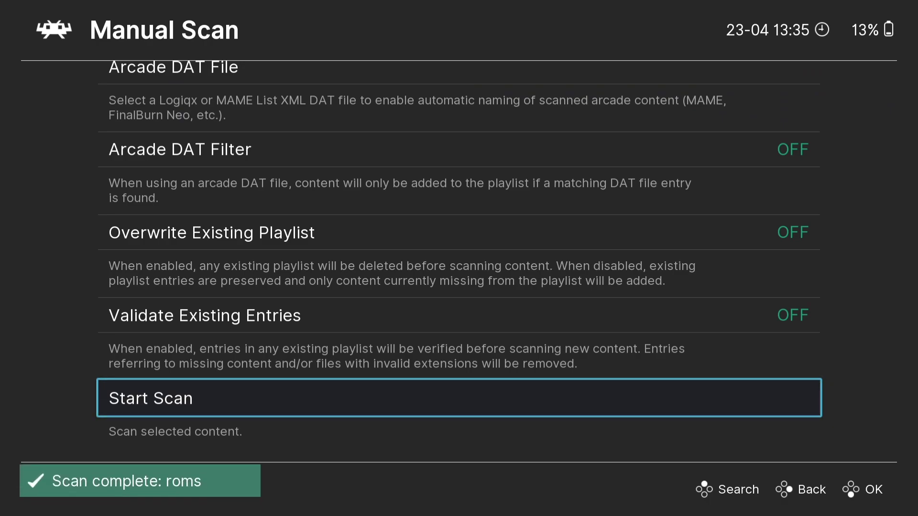
{"action": "key", "text": "BackSpace"}
{"action": "key", "text": "Down"}
{"action": "key", "text": "Down"}
{"action": "key", "text": "Down"}
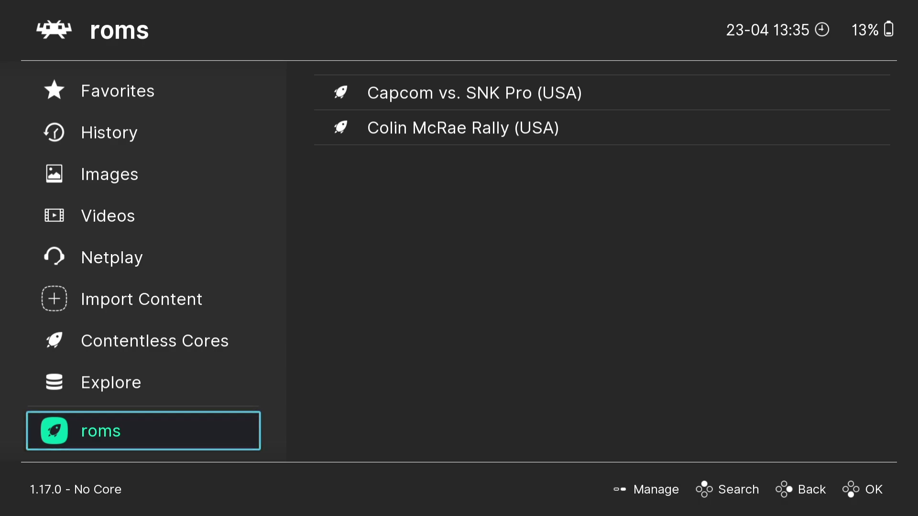
- Associate Capcom vs. SNK Pro (USA) in the roms playlist with the Sony - PlayStation (Beetle PSX) core
{"action": "key", "text": "Right"}
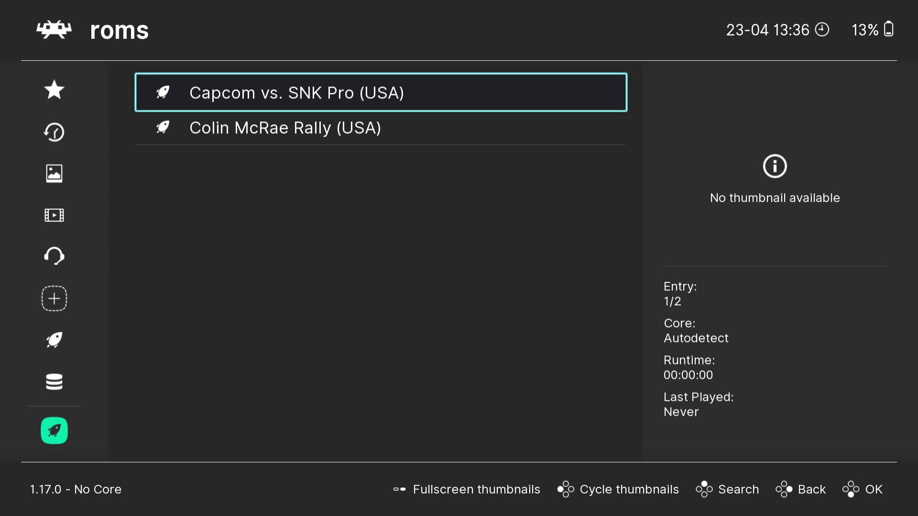
{"action": "key", "text": "Return"}
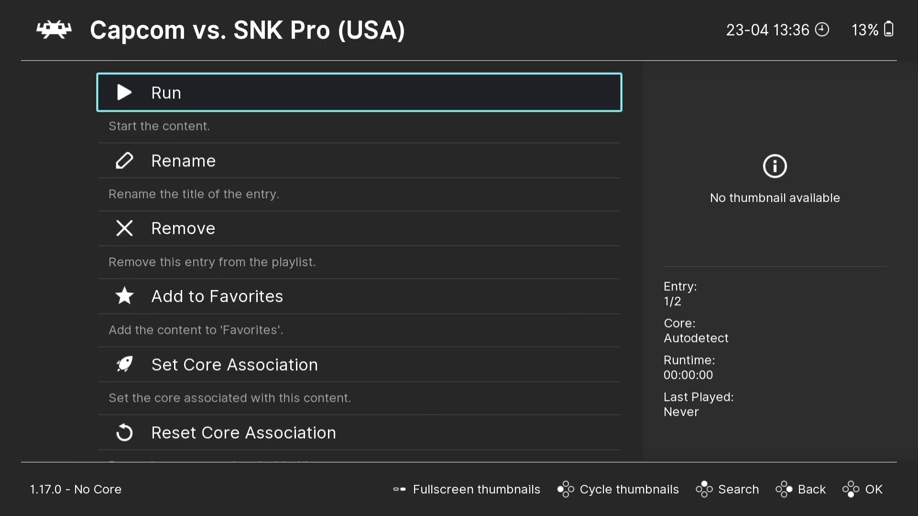
{"action": "key", "text": "Down"}
{"action": "key", "text": "Down"}
{"action": "key", "text": "Down"}
{"action": "key", "text": "Down"}
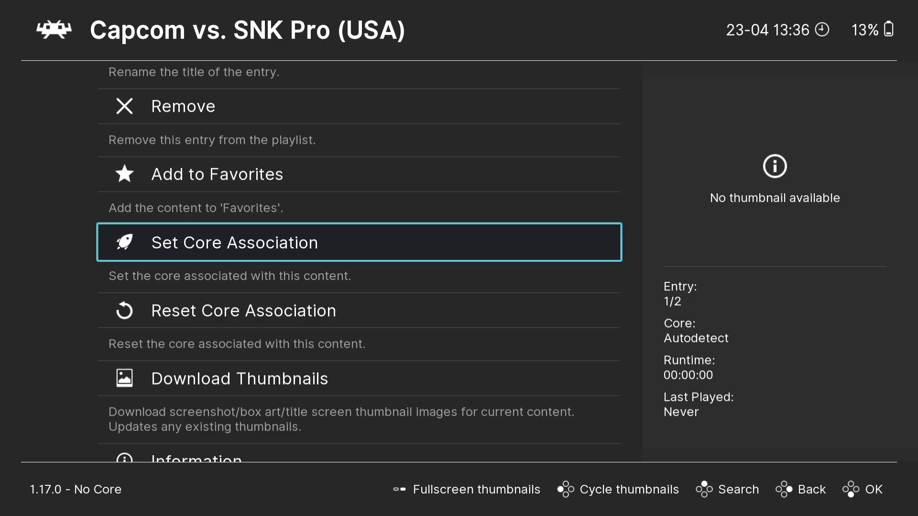
{"action": "key", "text": "Return"}
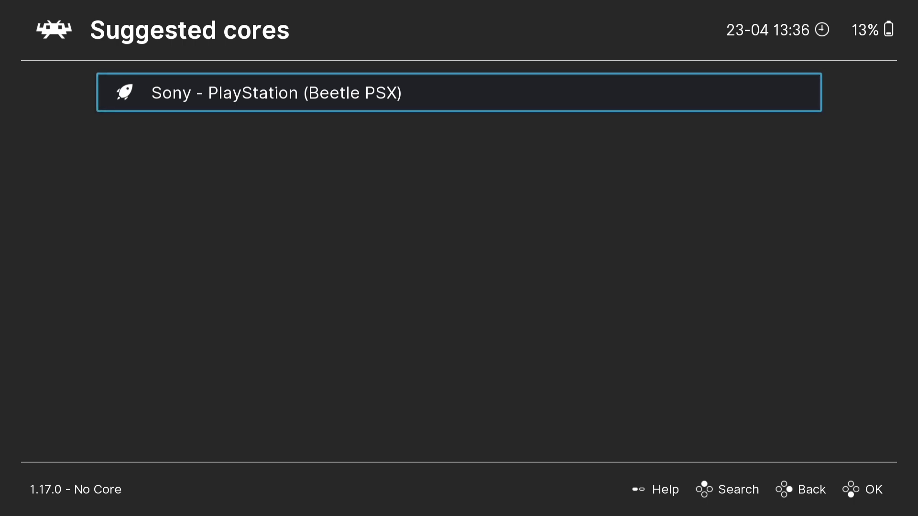
{"action": "key", "text": "Return"}
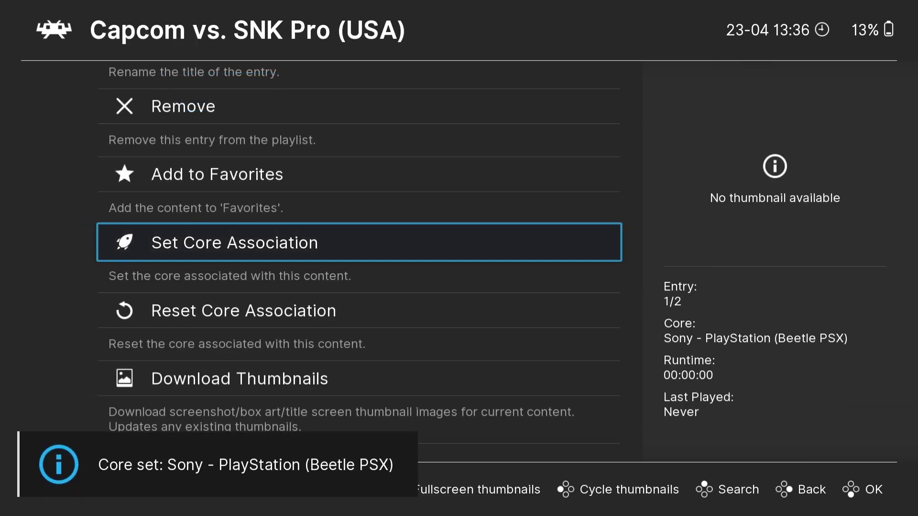
- Run Capcom vs. SNK Pro (USA) and continue from its title screen
{"action": "key", "text": "Up"}
{"action": "key", "text": "Up"}
{"action": "key", "text": "Up"}
{"action": "key", "text": "Up"}
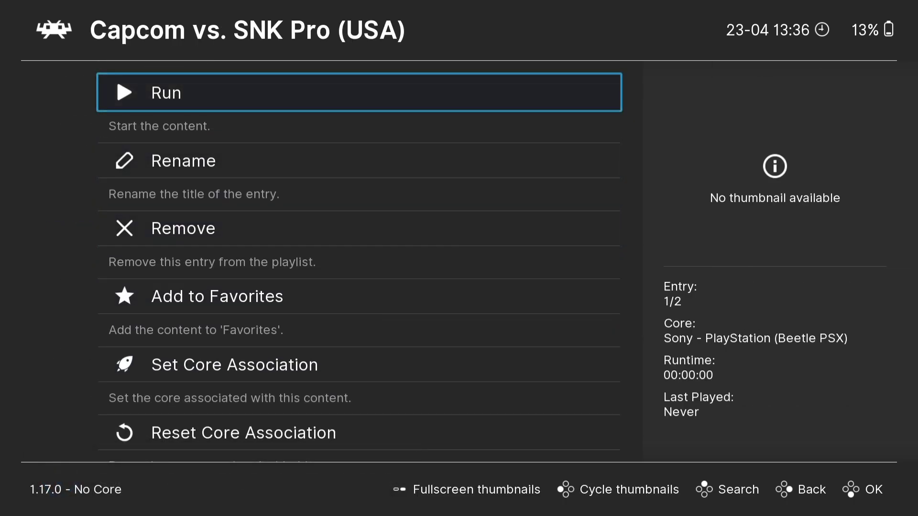
{"action": "key", "text": "Return"}
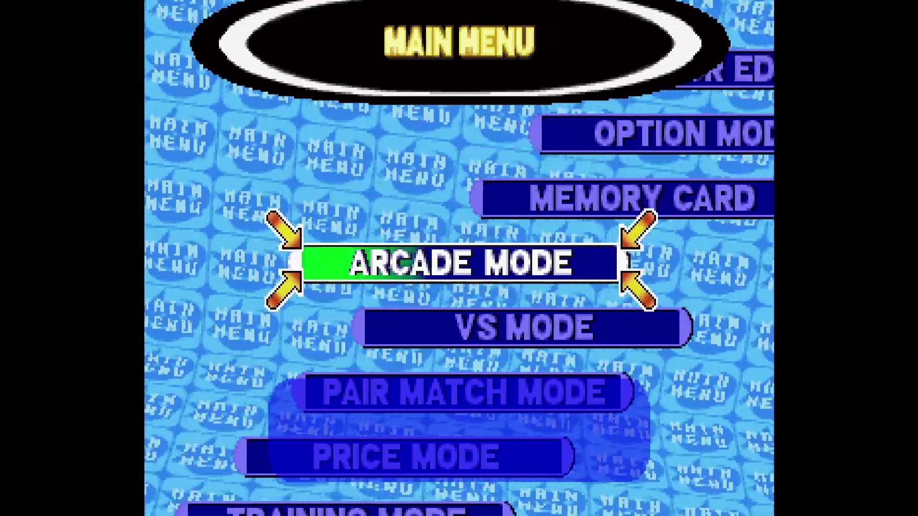
{"action": "key", "text": "Return"}
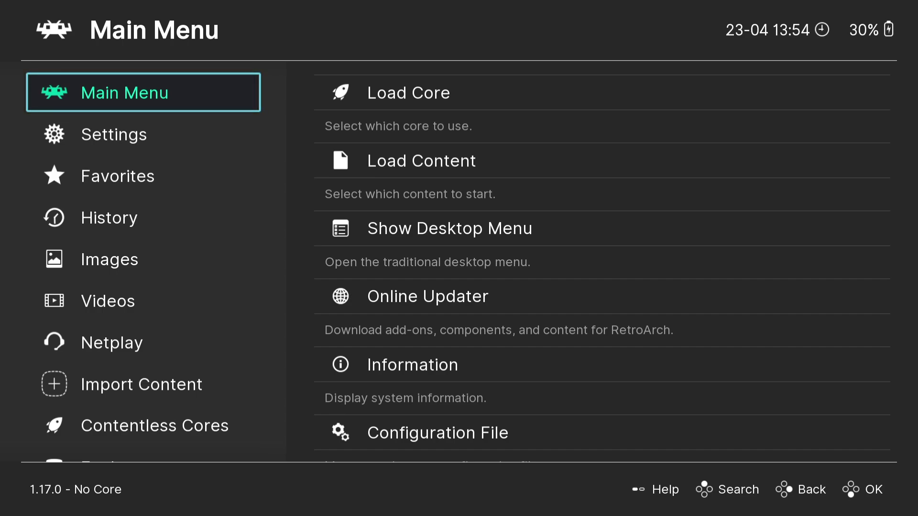
- Associate Colin McRae Rally (USA) in the roms playlist with the Sony - PlayStation (Beetle PSX) core
{"action": "key", "text": "Down"}
{"action": "key", "text": "Down"}
{"action": "key", "text": "Down"}
{"action": "key", "text": "Down"}
{"action": "key", "text": "Down"}
{"action": "key", "text": "Down"}
{"action": "key", "text": "Down"}
{"action": "key", "text": "Down"}
{"action": "key", "text": "Down"}
{"action": "key", "text": "Down"}
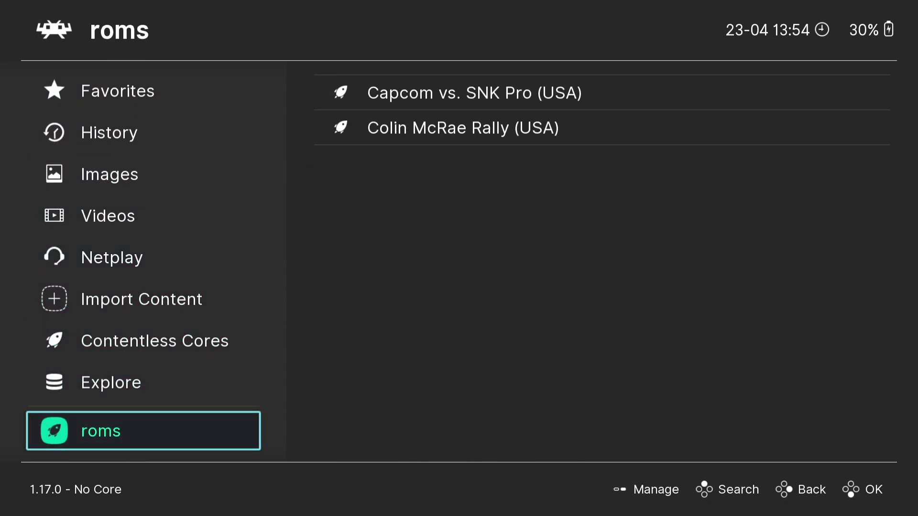
{"action": "key", "text": "Right"}
{"action": "key", "text": "Down"}
{"action": "key", "text": "Return"}
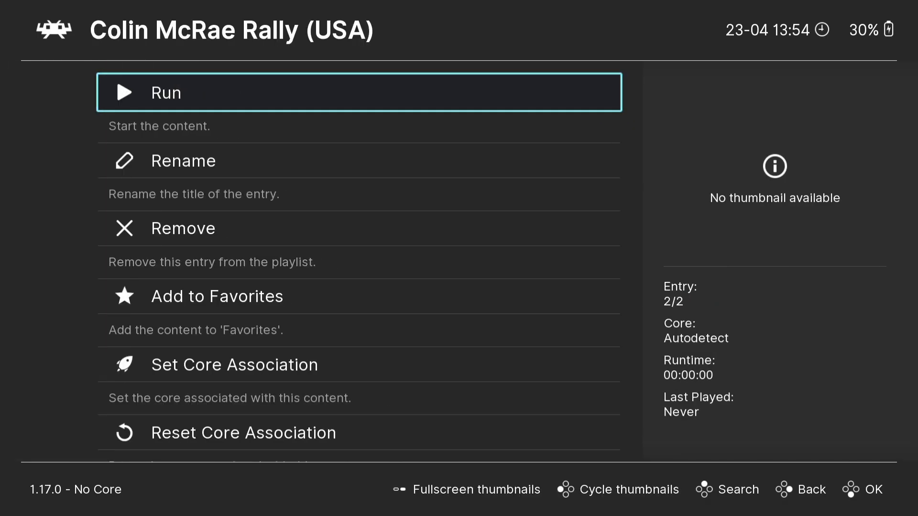
{"action": "key", "text": "Down"}
{"action": "key", "text": "Down"}
{"action": "key", "text": "Down"}
{"action": "key", "text": "Down"}
{"action": "key", "text": "Return"}
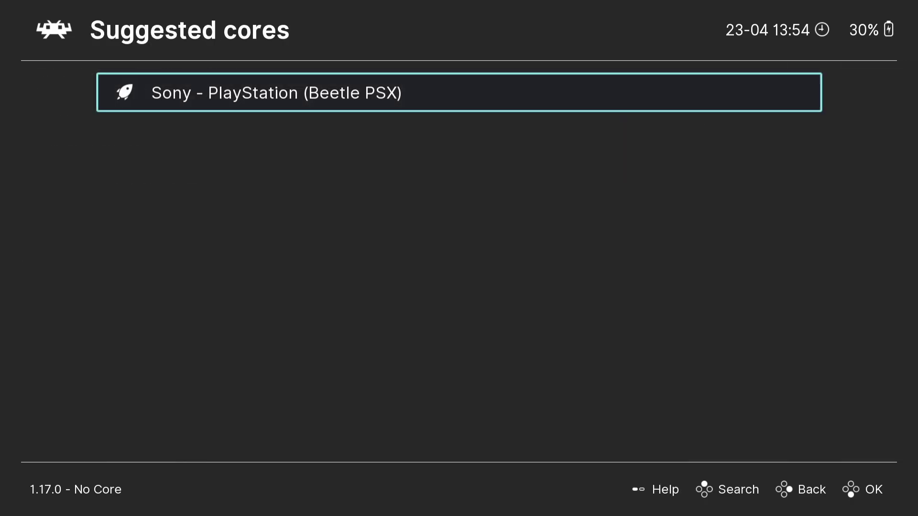
{"action": "key", "text": "Return"}
- Run Colin McRae Rally (USA) from its playlist entry
{"action": "key", "text": "Up"}
{"action": "key", "text": "Up"}
{"action": "key", "text": "Up"}
{"action": "key", "text": "Up"}
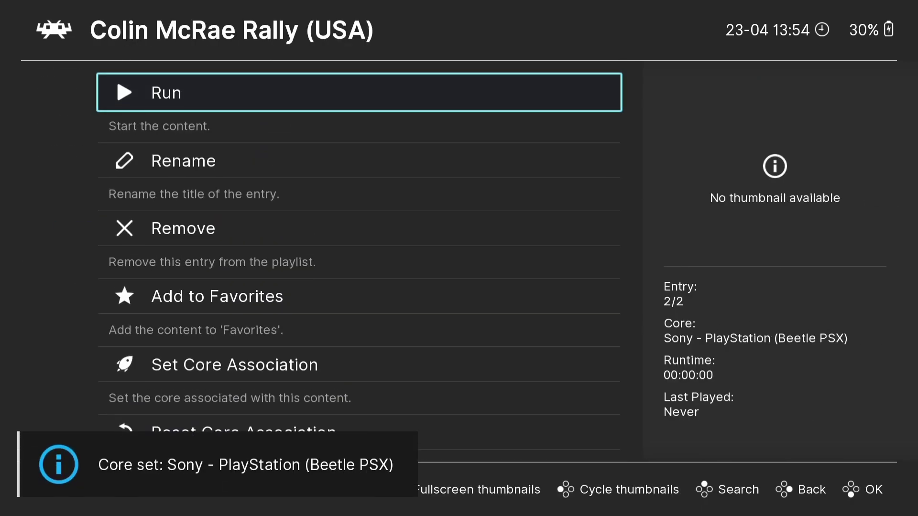
{"action": "key", "text": "Return"}
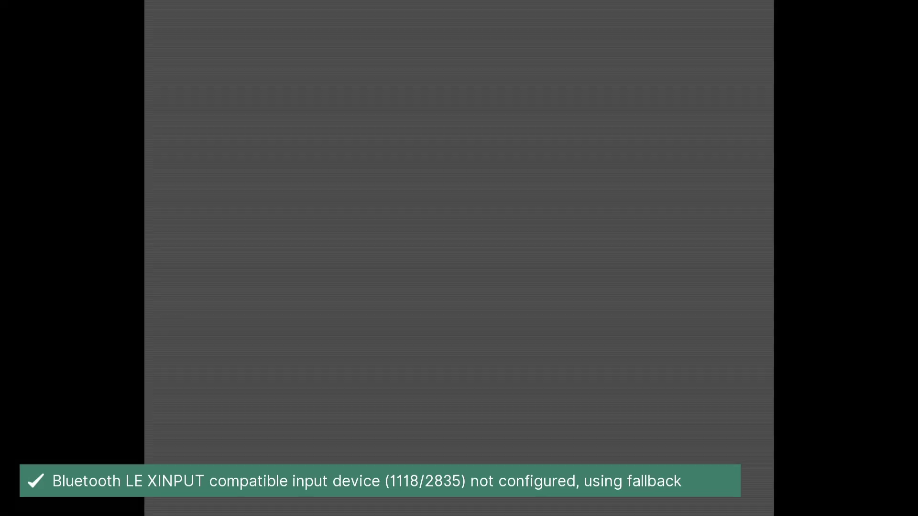
- Pause Colin McRae Rally (USA) and open the Video settings from the main settings list
{"action": "key", "text": "F1"}
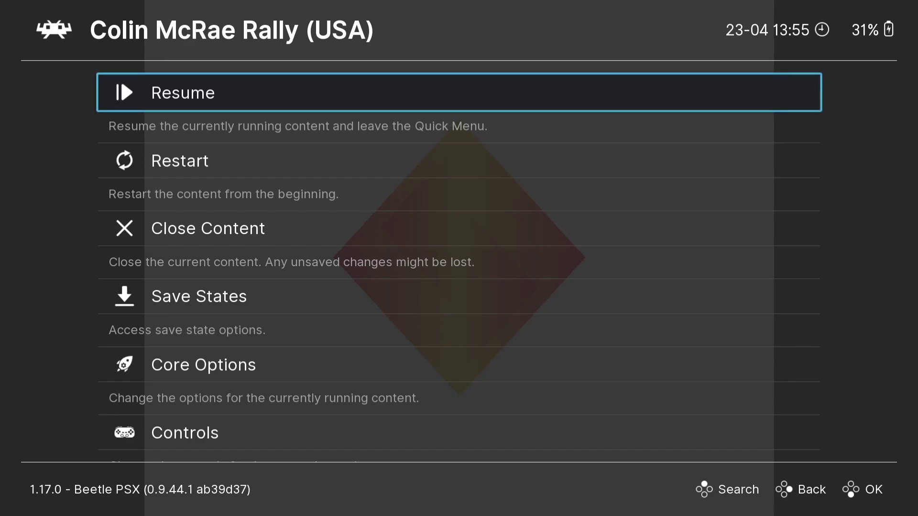
{"action": "key", "text": "BackSpace"}
{"action": "key", "text": "BackSpace"}
{"action": "key", "text": "BackSpace"}
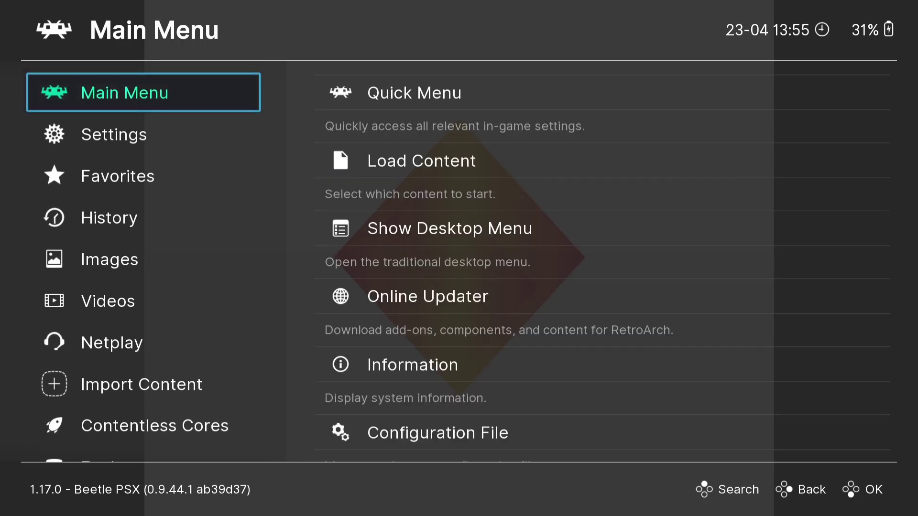
{"action": "key", "text": "Down"}
{"action": "key", "text": "Right"}
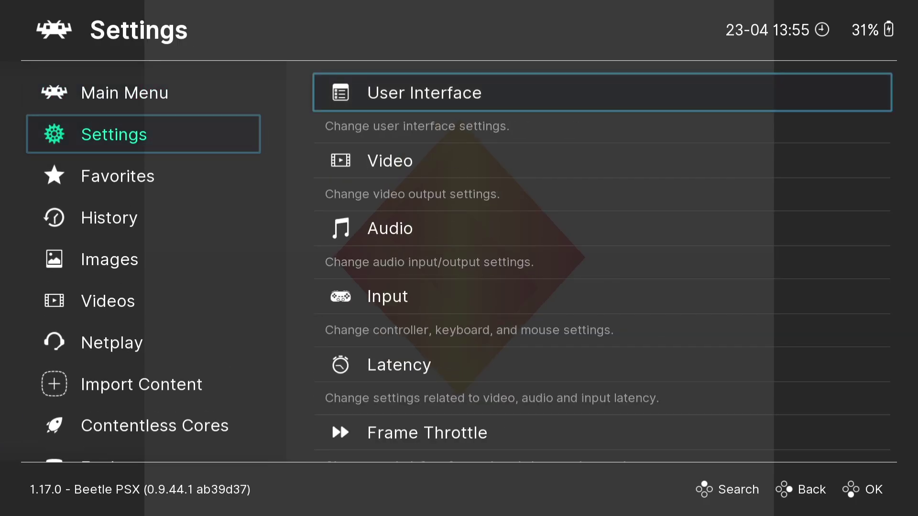
{"action": "key", "text": "Down"}
{"action": "key", "text": "Return"}
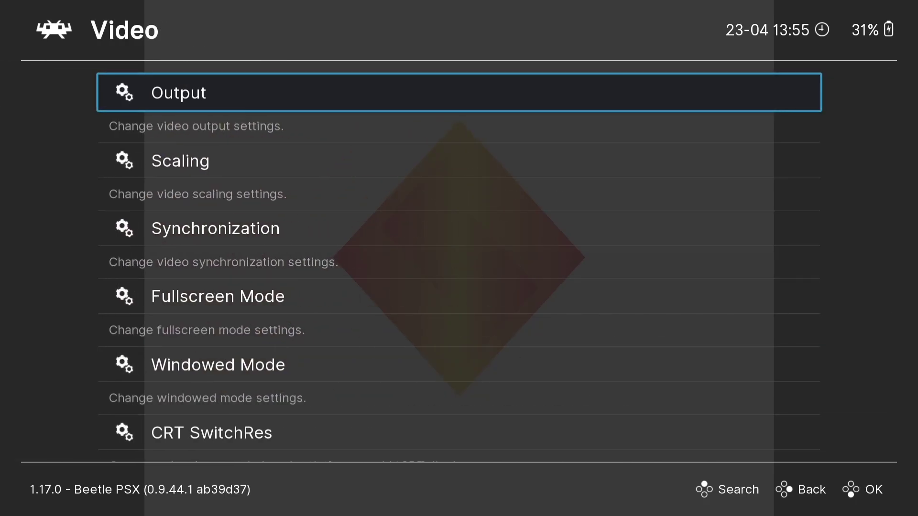
- Set the Aspect Ratio in the video scaling settings to Full
{"action": "key", "text": "Down"}
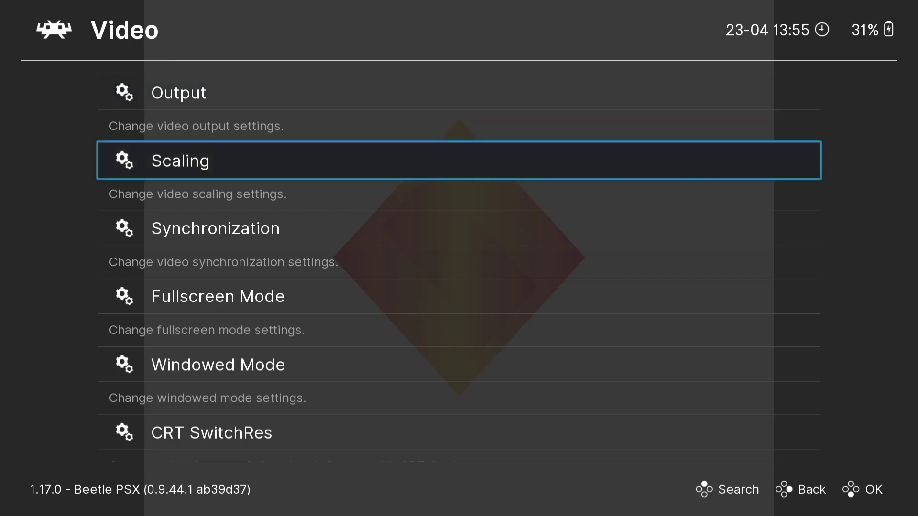
{"action": "key", "text": "Return"}
{"action": "key", "text": "Down"}
{"action": "key", "text": "Down"}
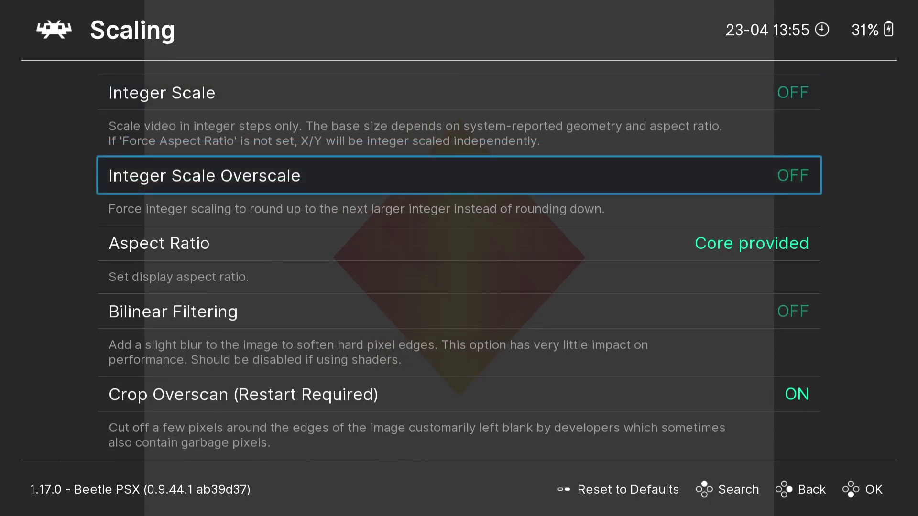
{"action": "key", "text": "Return"}
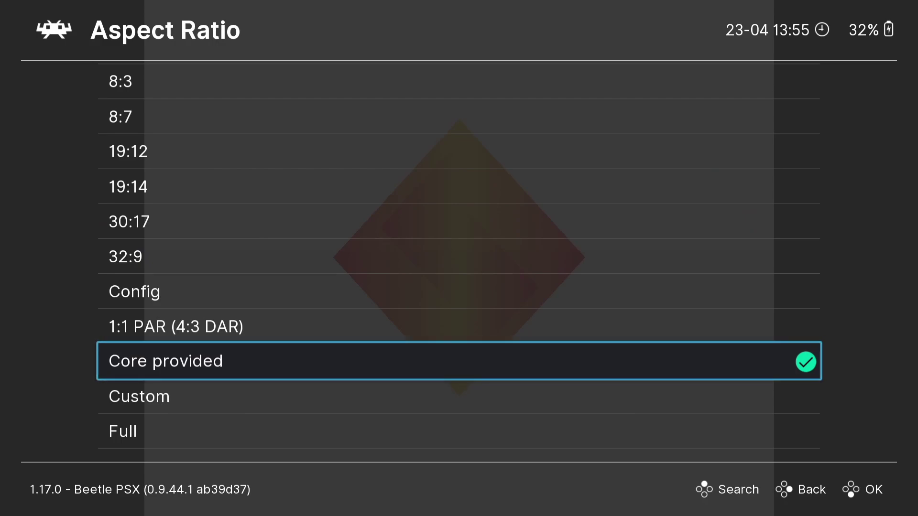
{"action": "key", "text": "Down"}
{"action": "key", "text": "Down"}
{"action": "key", "text": "Return"}
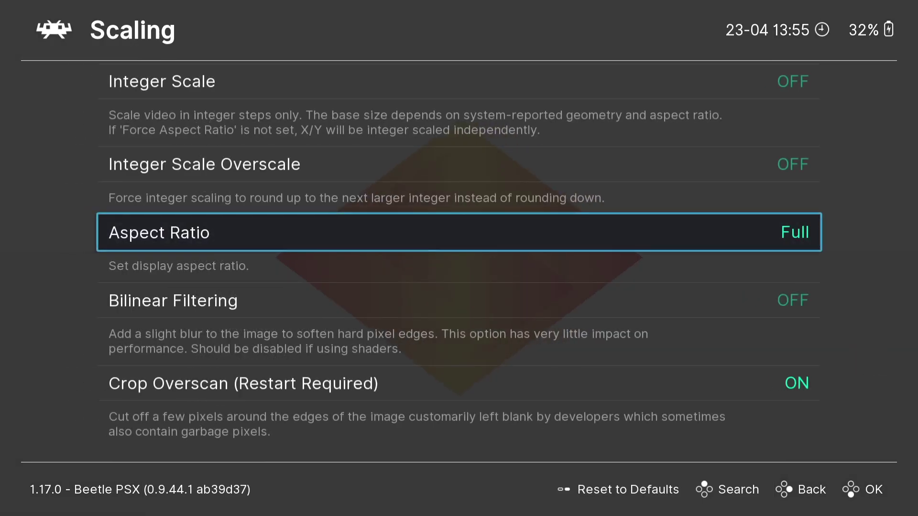
{"action": "key", "text": "Down"}
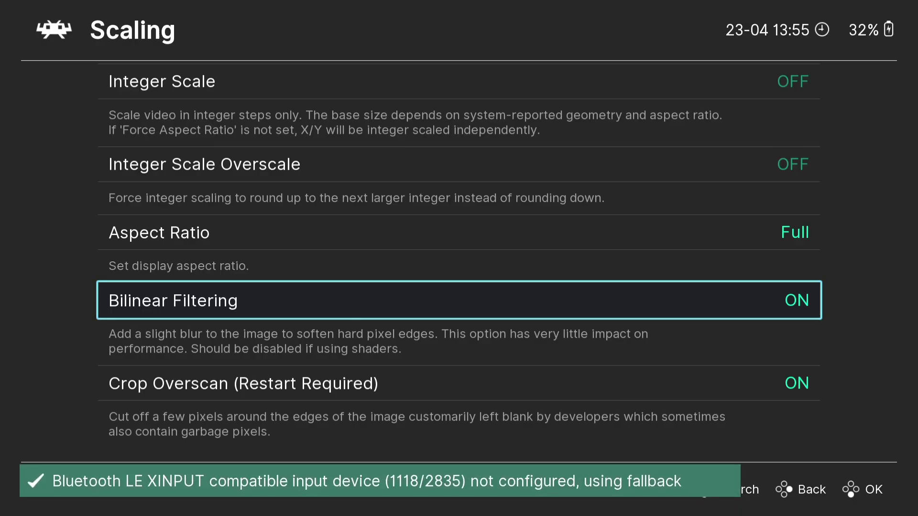
- Leave the settings and resume the running Colin McRae Rally (USA) game
{"action": "key", "text": "BackSpace"}
{"action": "key", "text": "BackSpace"}
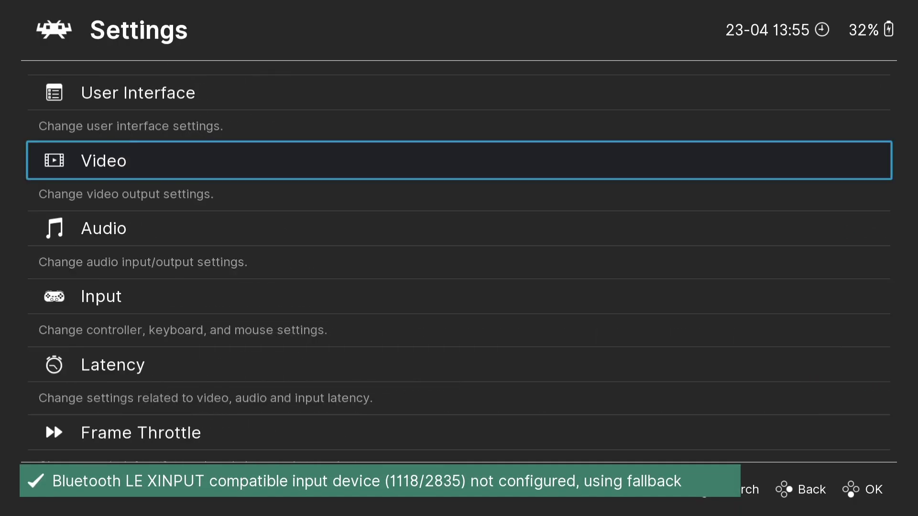
{"action": "key", "text": "BackSpace"}
{"action": "key", "text": "Up"}
{"action": "key", "text": "Right"}
{"action": "key", "text": "Return"}
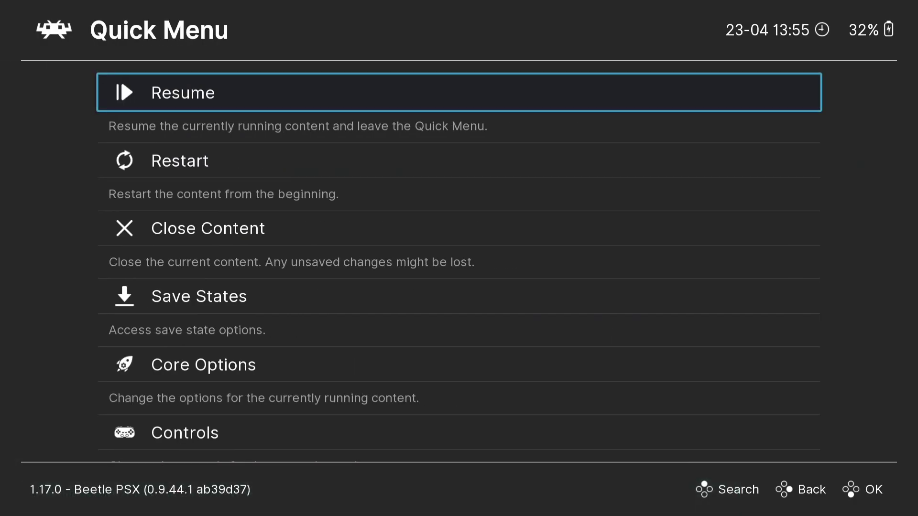
{"action": "key", "text": "Return"}
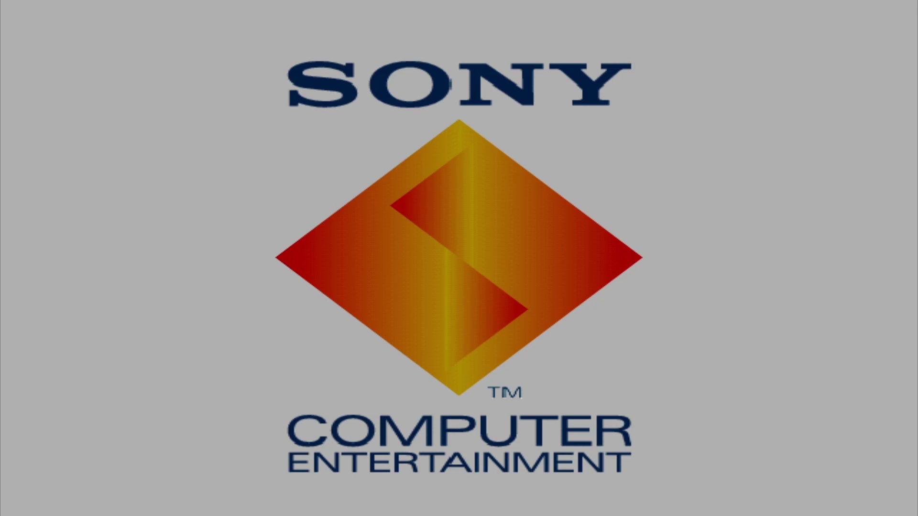
- Start a rally stage and drive the car through the opening straight and bends
{"action": "key", "text": "space"}
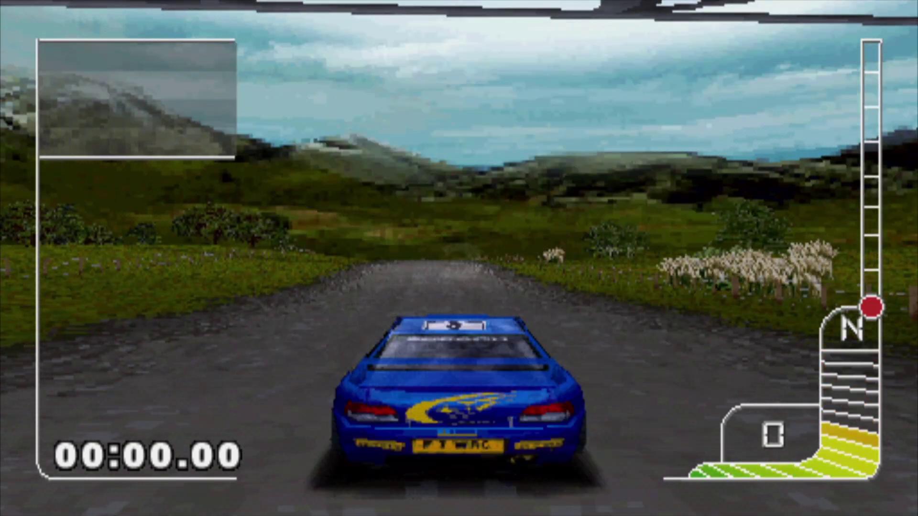
{"action": "key", "text": "z"}
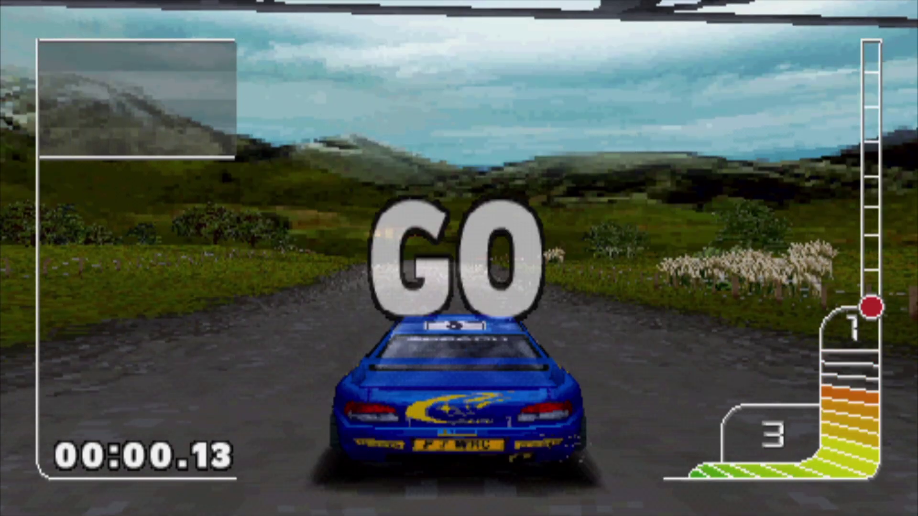
{"action": "key", "text": "z"}
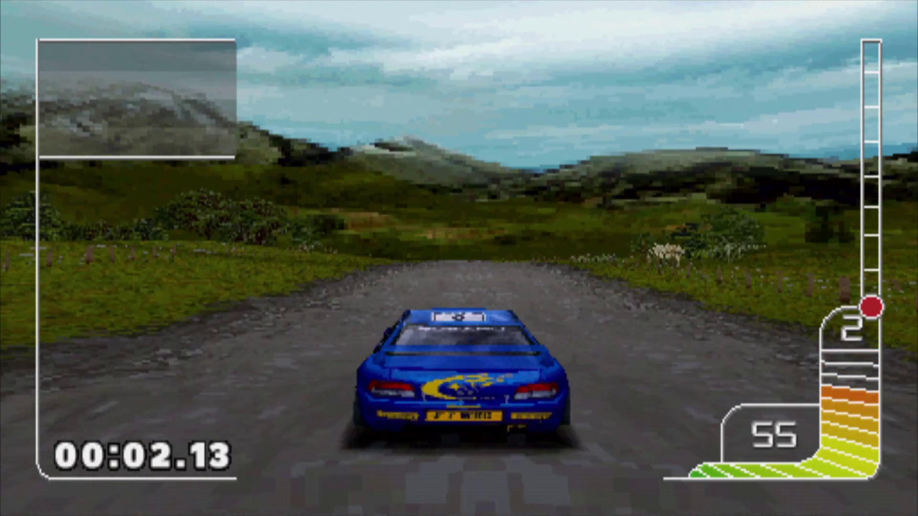
{"action": "key", "text": "z"}
{"action": "key", "text": "z"}
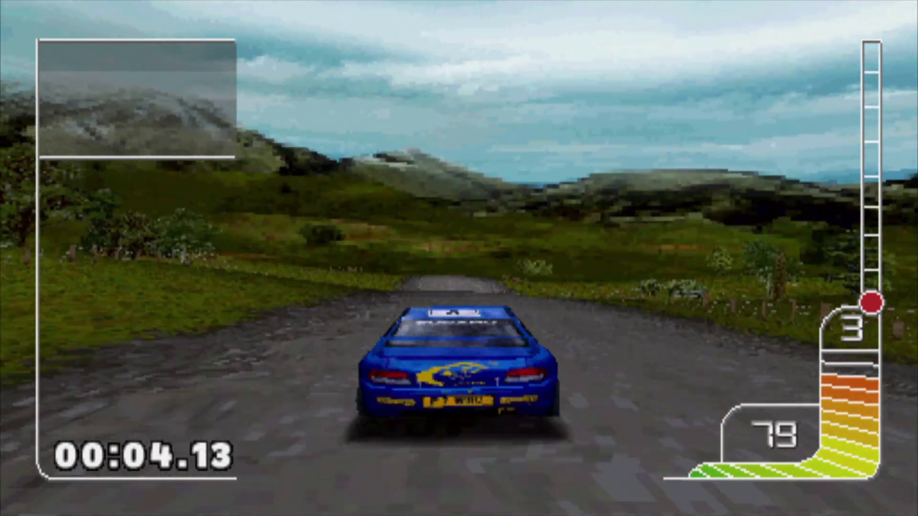
{"action": "key", "text": "z"}
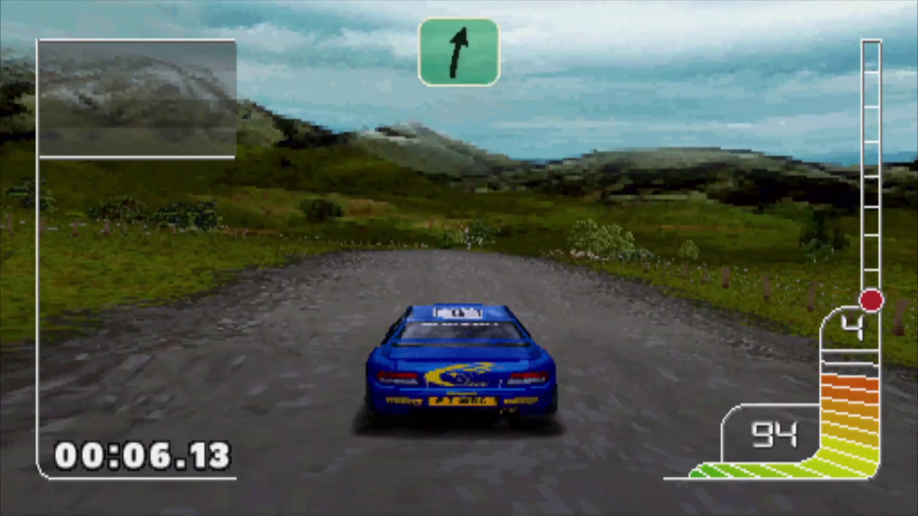
{"action": "key", "text": "z"}
{"action": "key", "text": "Left"}
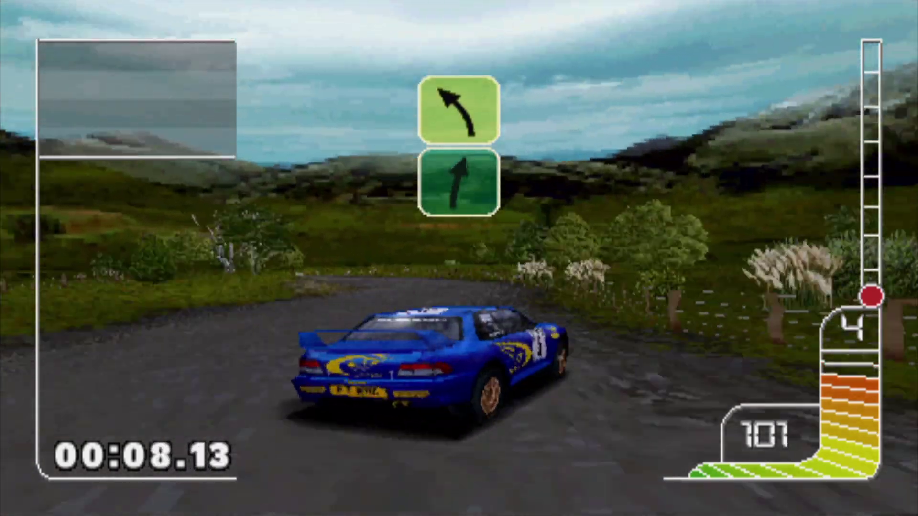
{"action": "key", "text": "Left"}
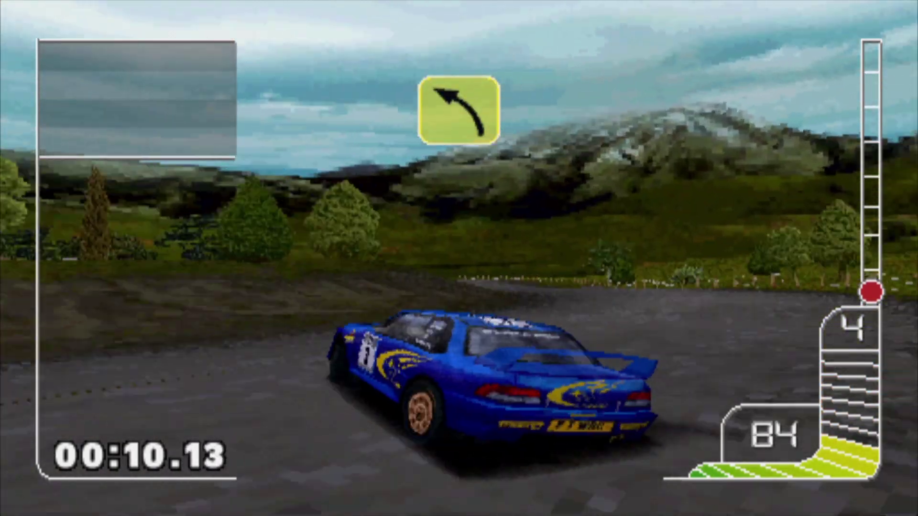
{"action": "key", "text": "Right"}
- Pause the race and open the Video section of the Beetle PSX core options
{"action": "key", "text": "F1"}
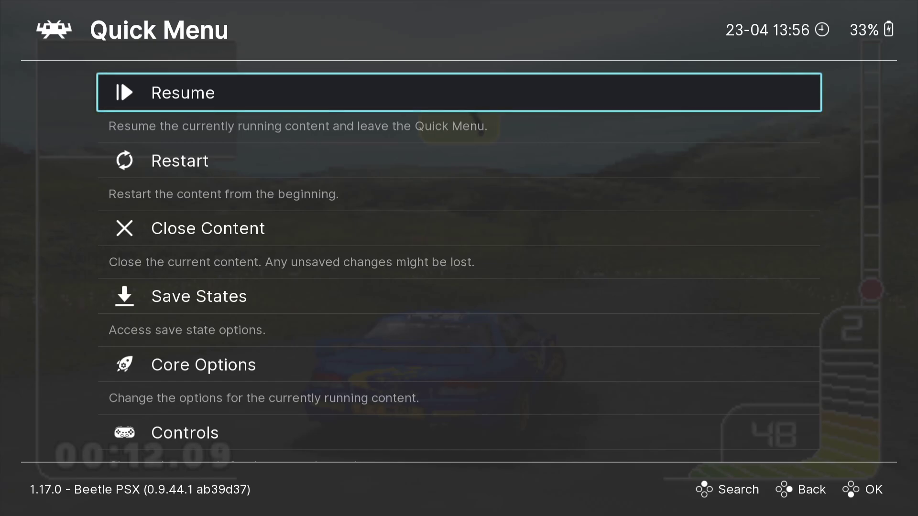
{"action": "key", "text": "Down"}
{"action": "key", "text": "Down"}
{"action": "key", "text": "Down"}
{"action": "key", "text": "Down"}
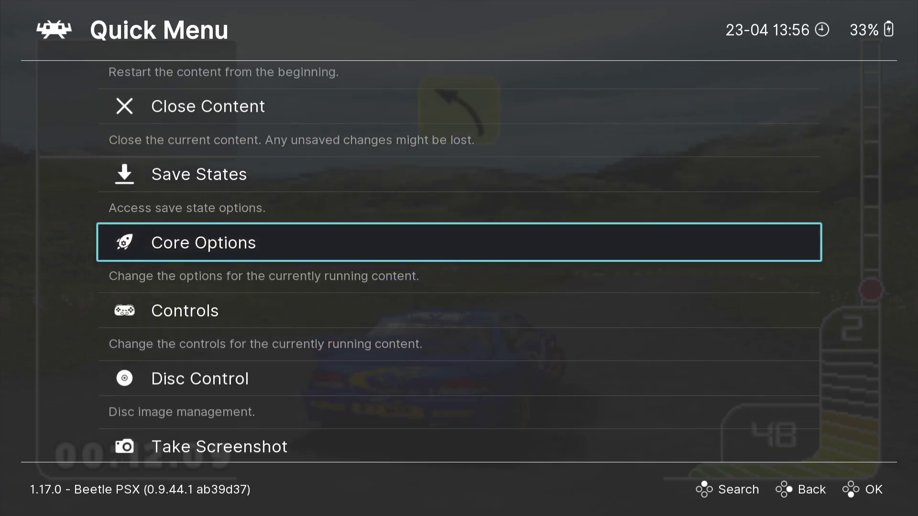
{"action": "key", "text": "Return"}
{"action": "key", "text": "Down"}
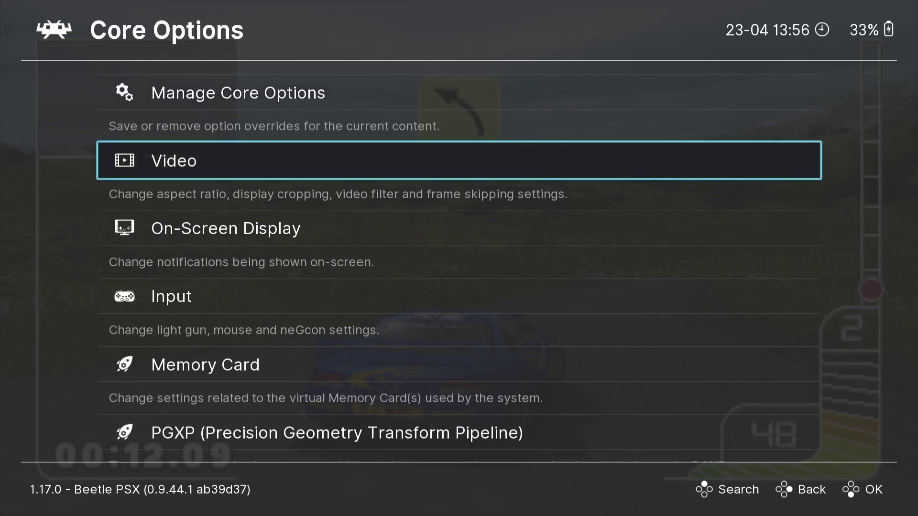
{"action": "key", "text": "Return"}
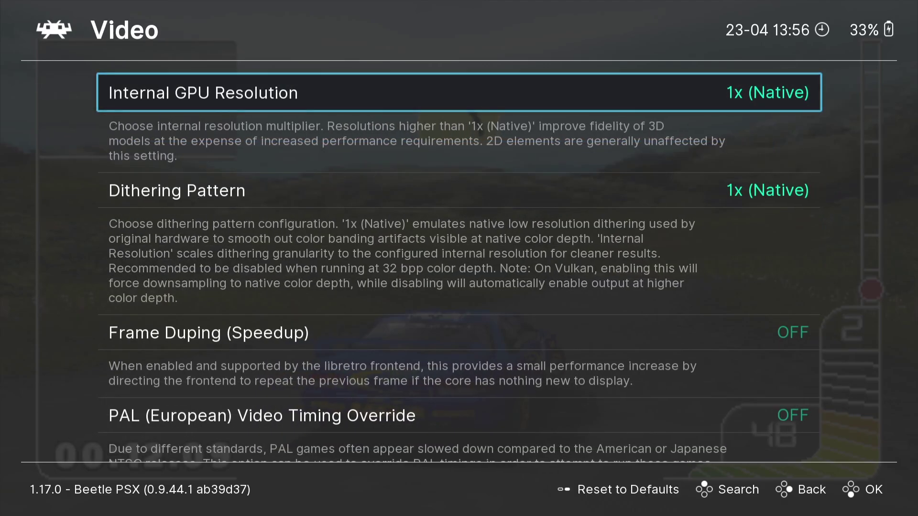
- Set the core's Internal GPU Resolution to 4x
{"action": "key", "text": "Return"}
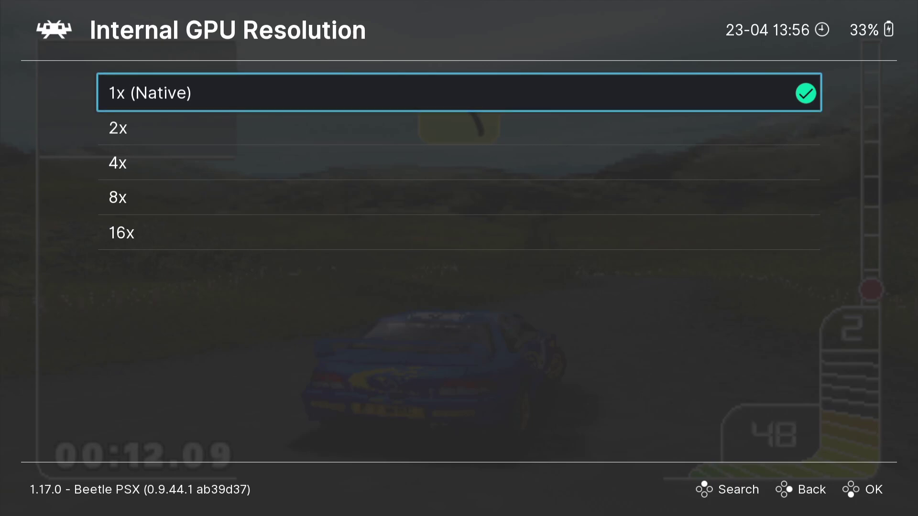
{"action": "key", "text": "Down"}
{"action": "key", "text": "Down"}
{"action": "key", "text": "Down"}
{"action": "key", "text": "Down"}
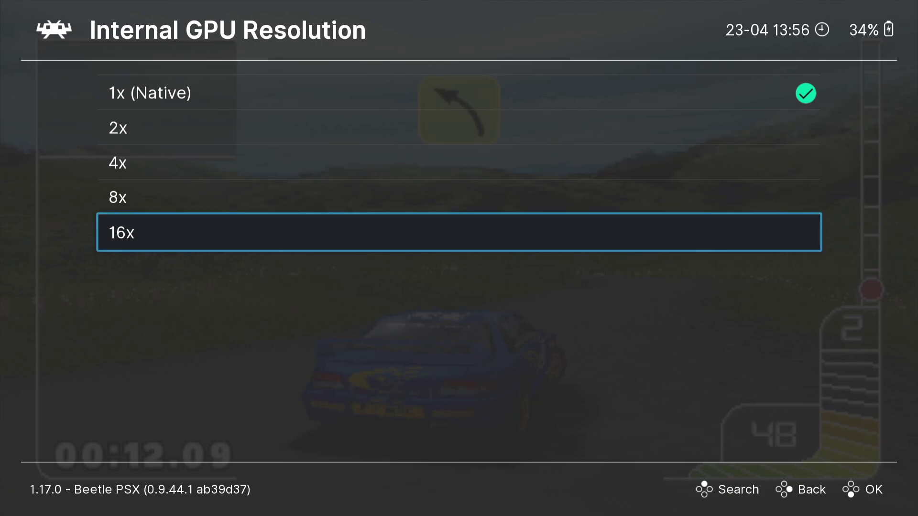
{"action": "key", "text": "Up"}
{"action": "key", "text": "Up"}
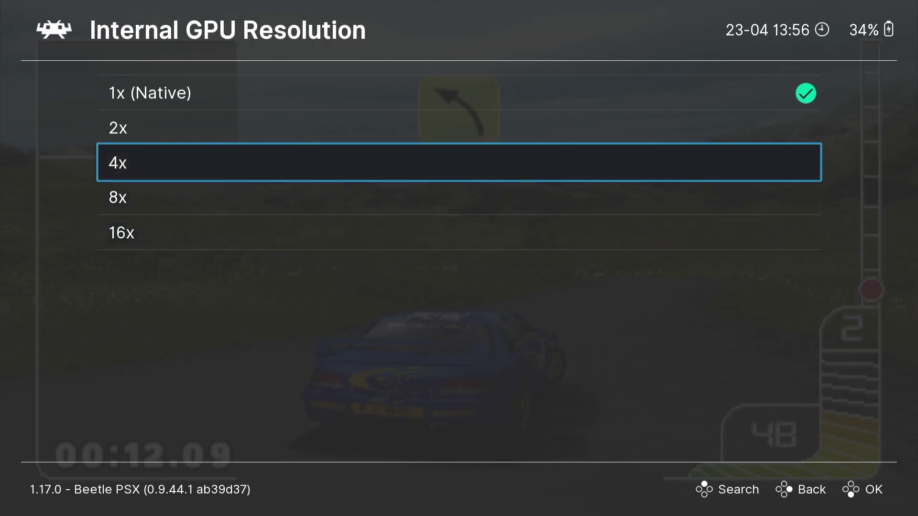
{"action": "key", "text": "Down"}
{"action": "key", "text": "Down"}
{"action": "key", "text": "Up"}
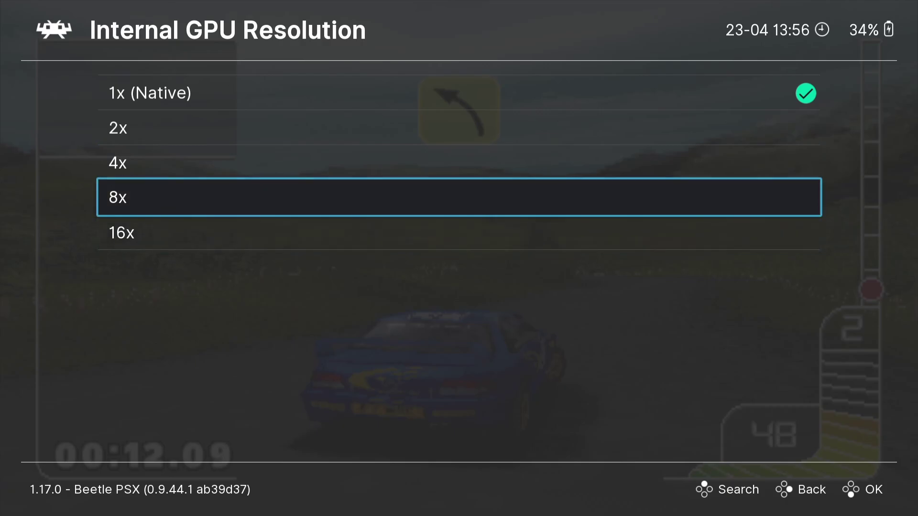
{"action": "key", "text": "Up"}
{"action": "key", "text": "Return"}
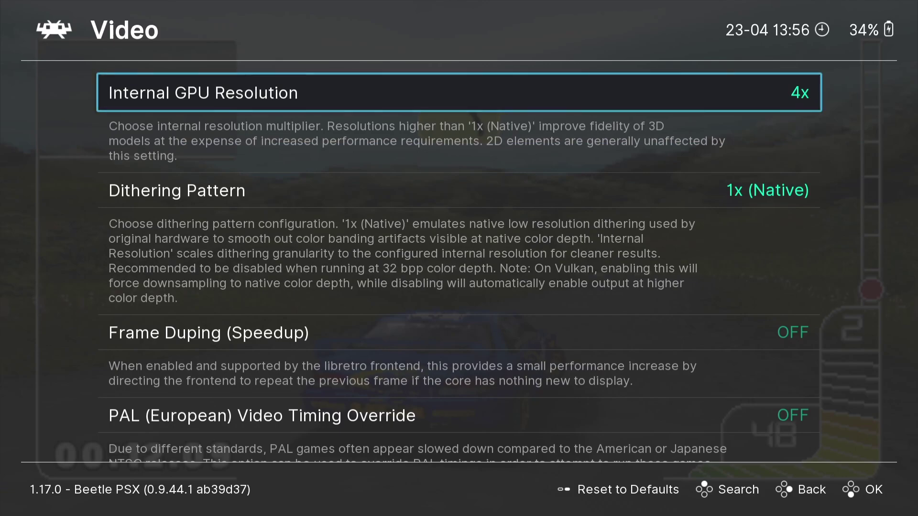
- Leave the core options and resume the race to check its graphics
{"action": "key", "text": "BackSpace"}
{"action": "key", "text": "BackSpace"}
{"action": "key", "text": "BackSpace"}
{"action": "key", "text": "Return"}
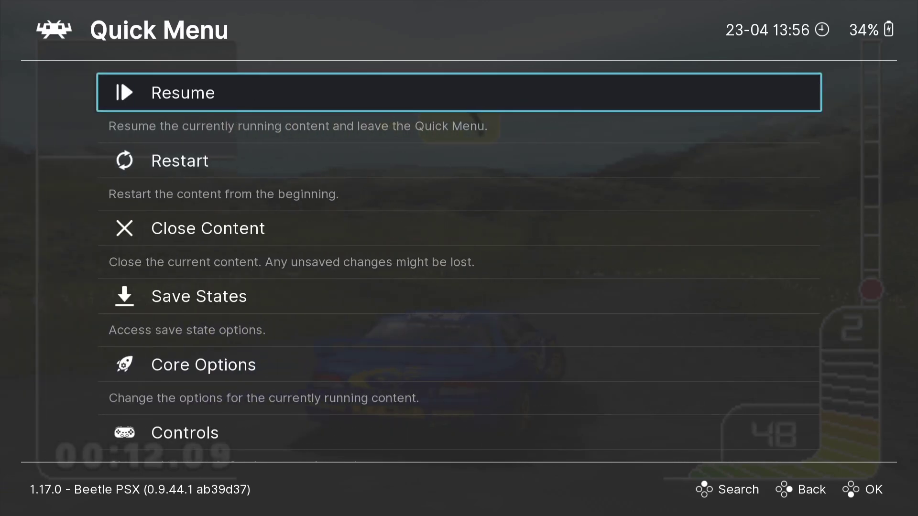
{"action": "key", "text": "Return"}
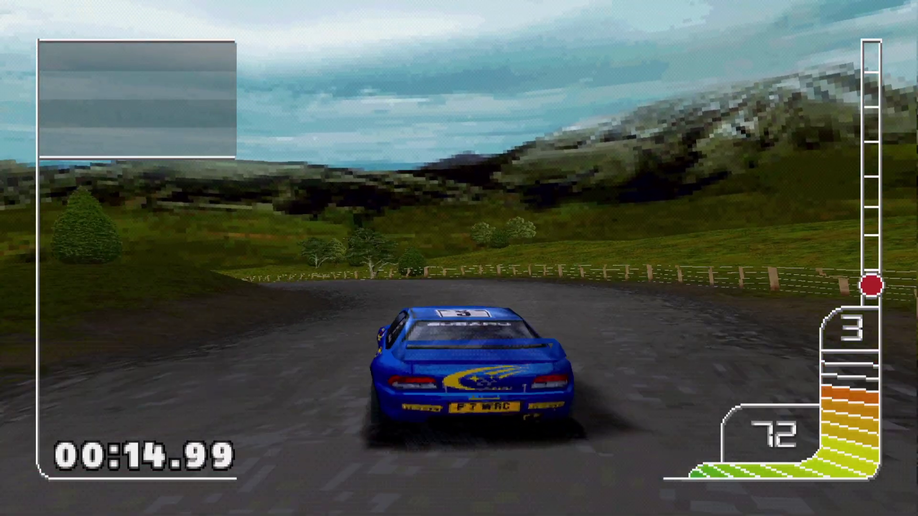
- Pause the race, set the core's Internal GPU Resolution to 2x and leave the core's video options
{"action": "key", "text": "F1"}
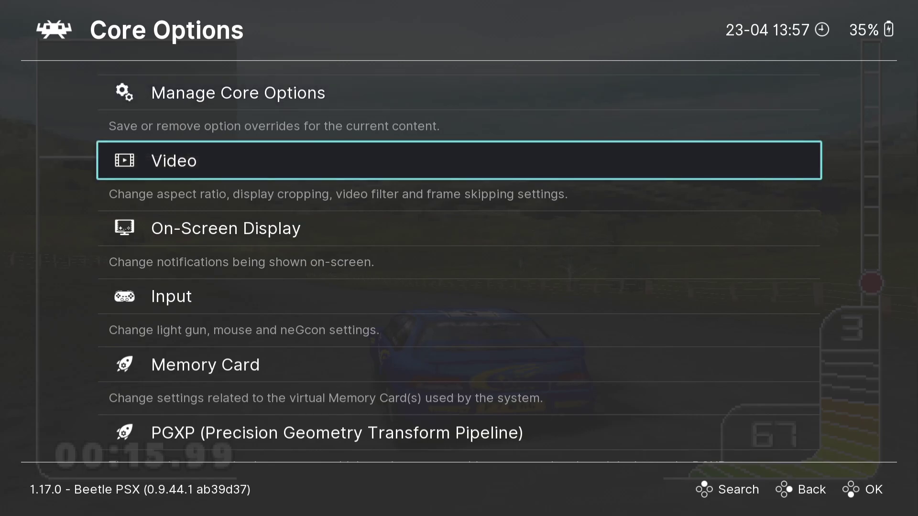
{"action": "key", "text": "Return"}
{"action": "key", "text": "Return"}
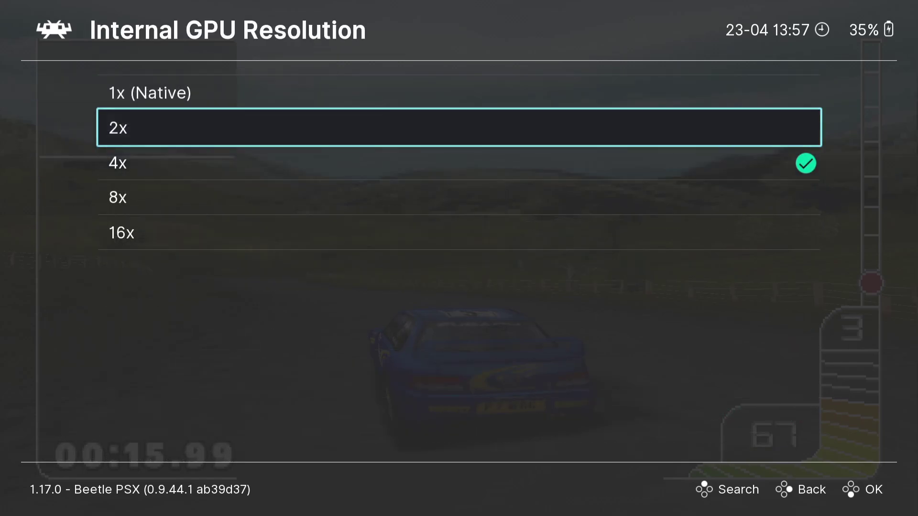
{"action": "key", "text": "Return"}
{"action": "key", "text": "BackSpace"}
{"action": "key", "text": "BackSpace"}
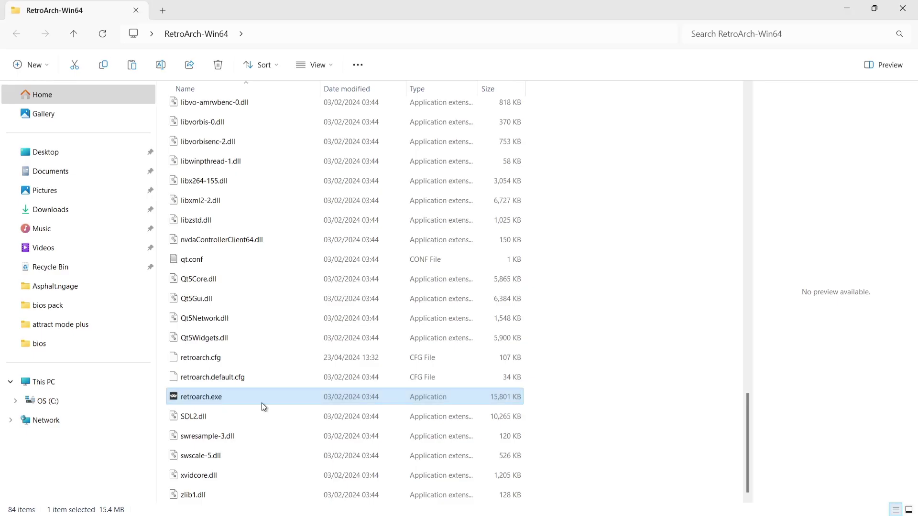